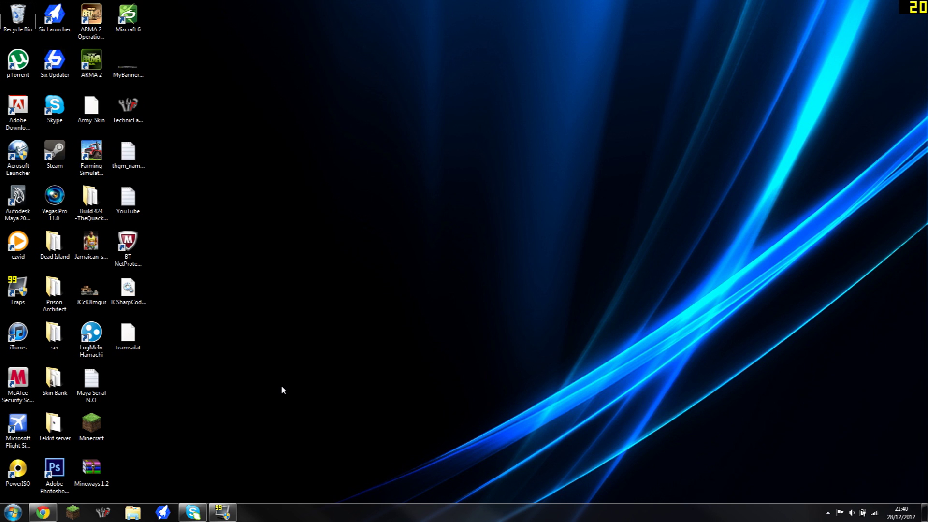
Start the Flans WW2 installer download in Chrome, then switch to the Too Many Items page.
left_click(43, 512)
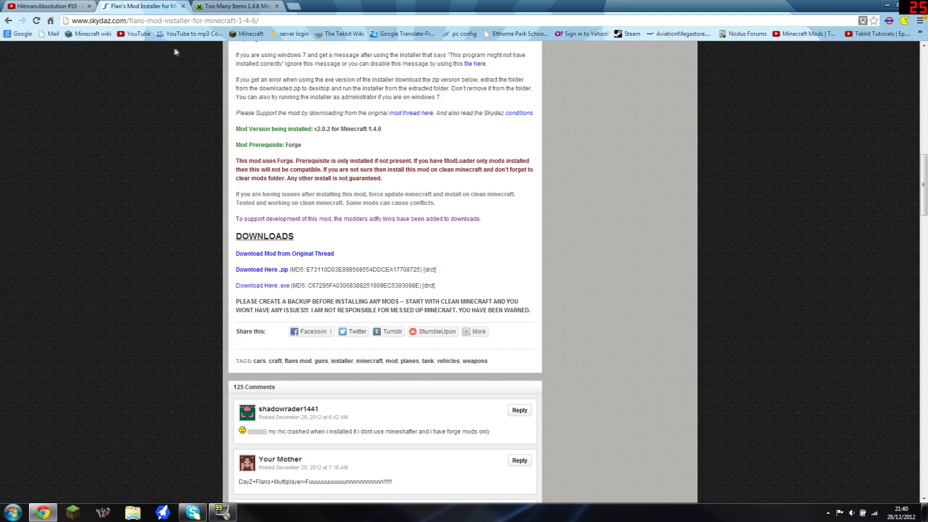
scroll(290, 260, "up", 5)
scroll(291, 260, "up", 5)
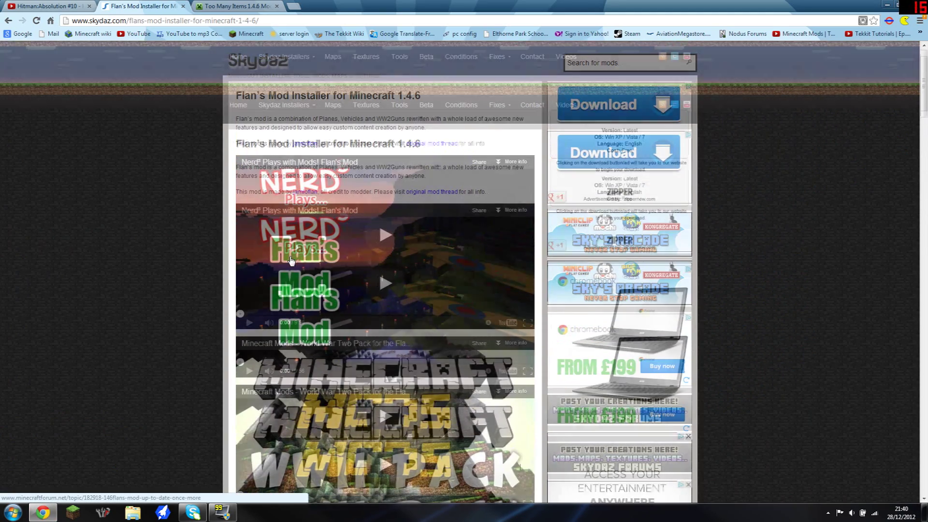
scroll(286, 217, "down", 3)
scroll(285, 183, "down", 6)
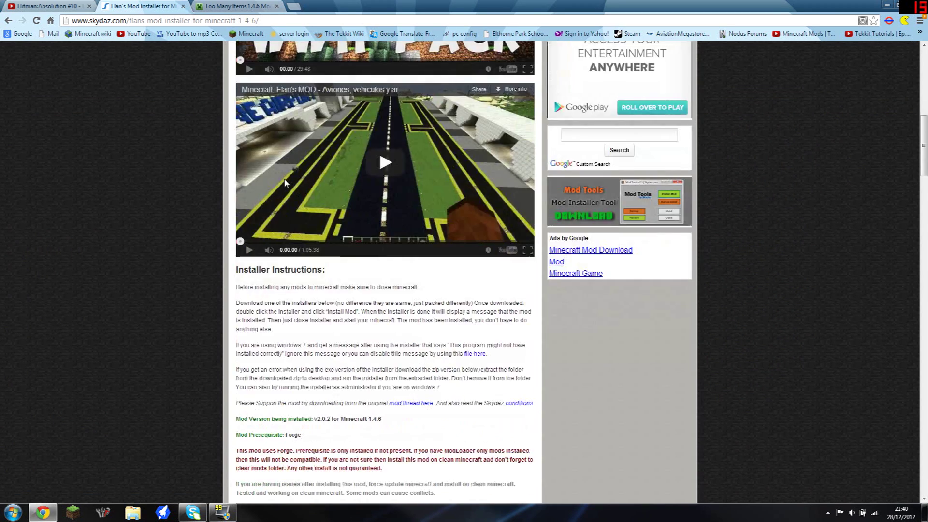
scroll(284, 183, "down", 5)
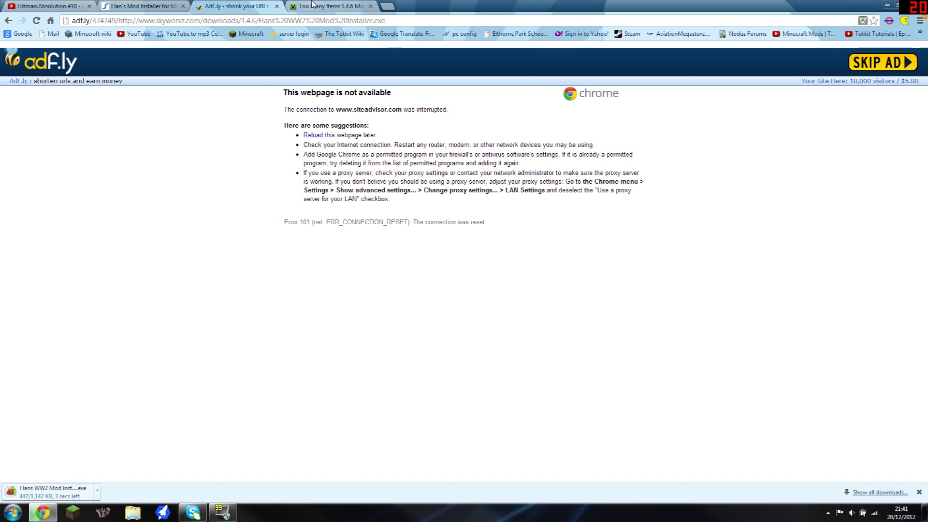
left_click(313, 6)
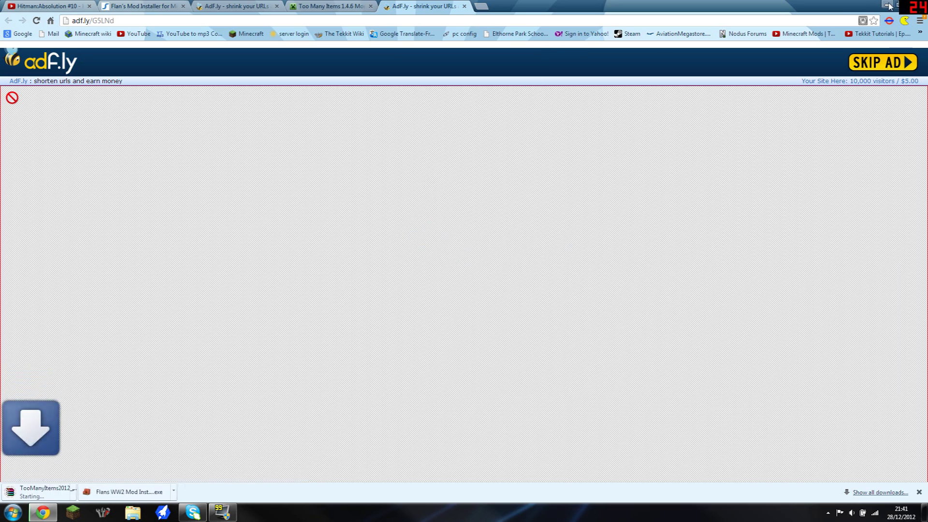
Minimize Chrome to reveal the desktop after both mod downloads have started.
left_click(887, 4)
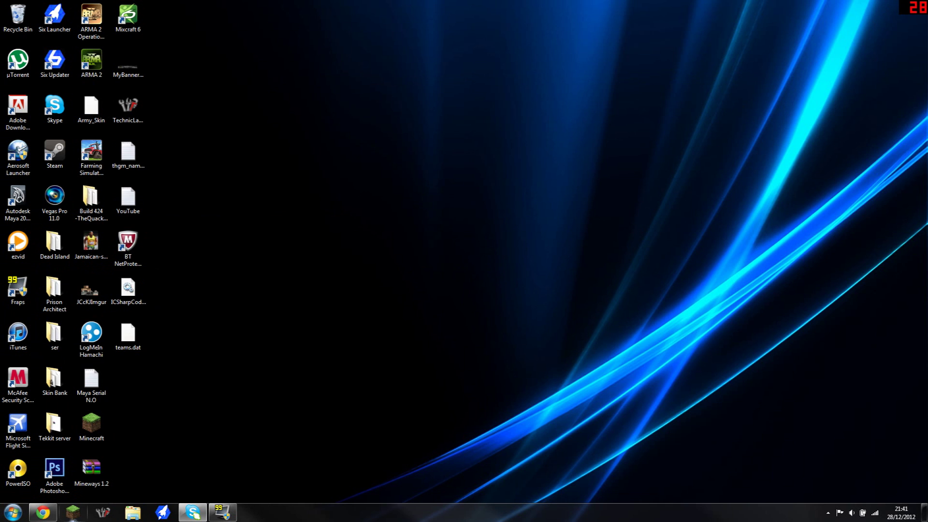
Move the Flans WW2 installer and TooManyItems files from Downloads onto the desktop and close Explorer.
left_click(133, 512)
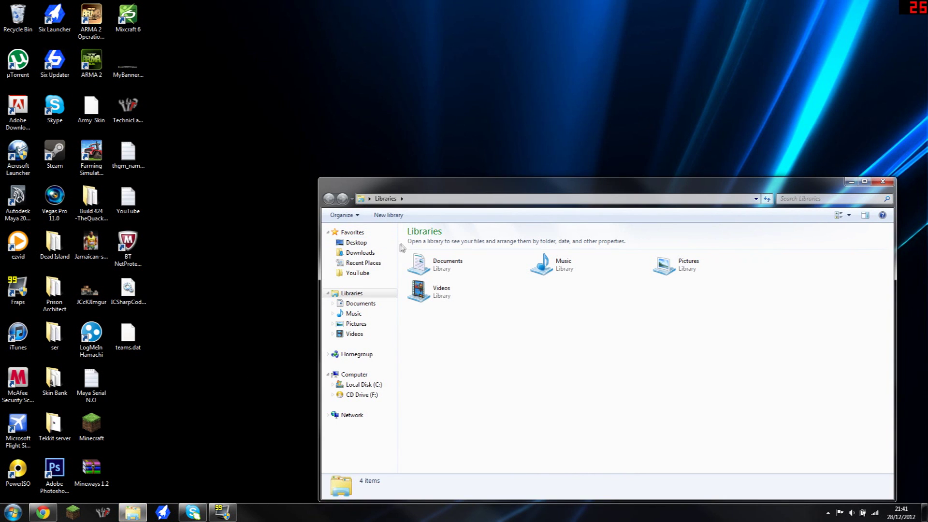
left_click(361, 253)
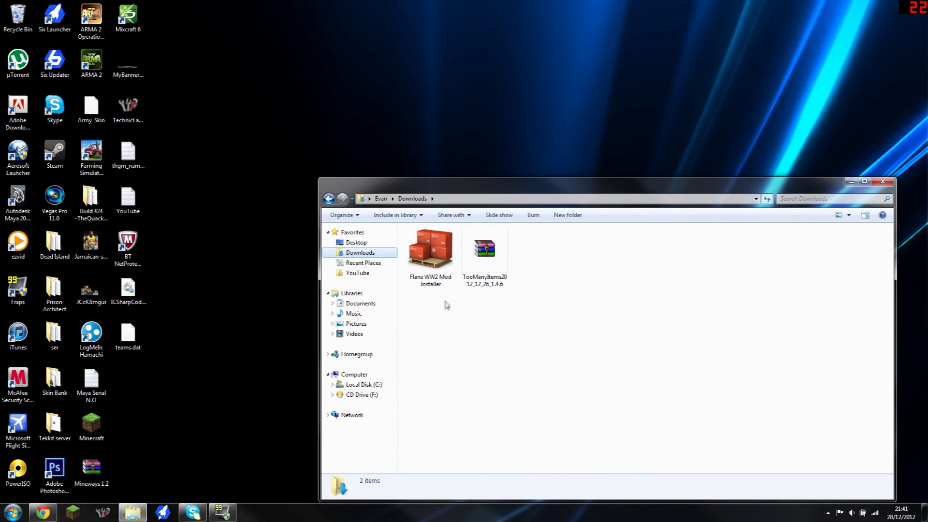
left_click_drag(418, 314, 507, 228)
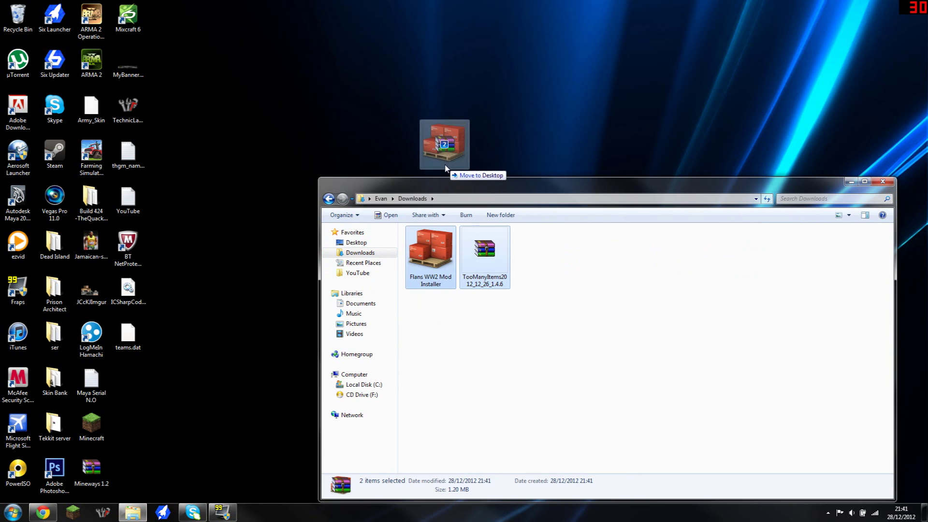
left_click_drag(435, 250, 458, 156)
left_click(884, 182)
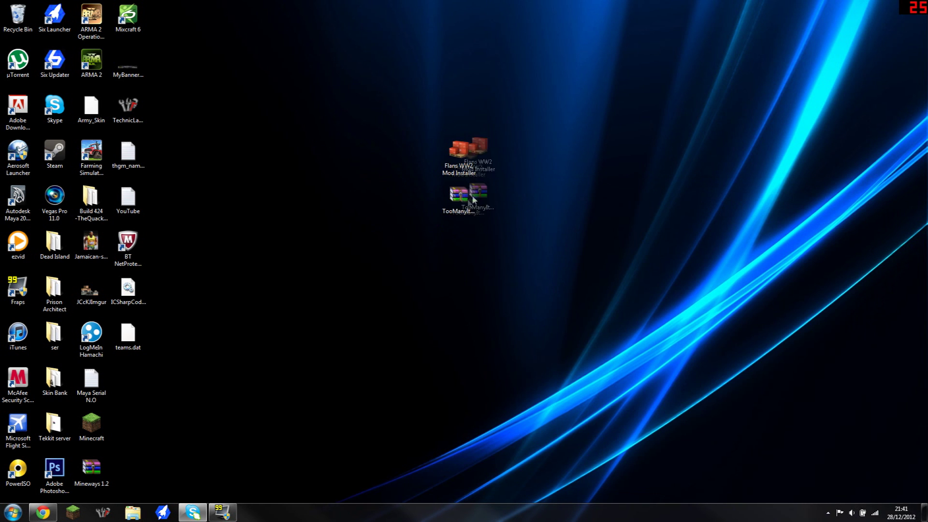
Arrange the two icons side by side on the desktop and launch the Flans WW2 Mod Installer.
left_click_drag(464, 196, 496, 182)
left_click_drag(532, 109, 495, 152)
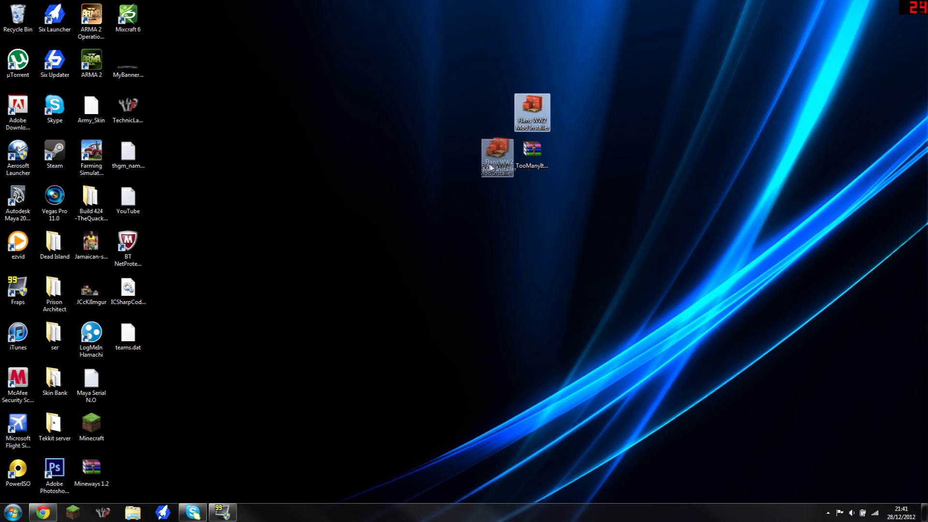
left_click(519, 185)
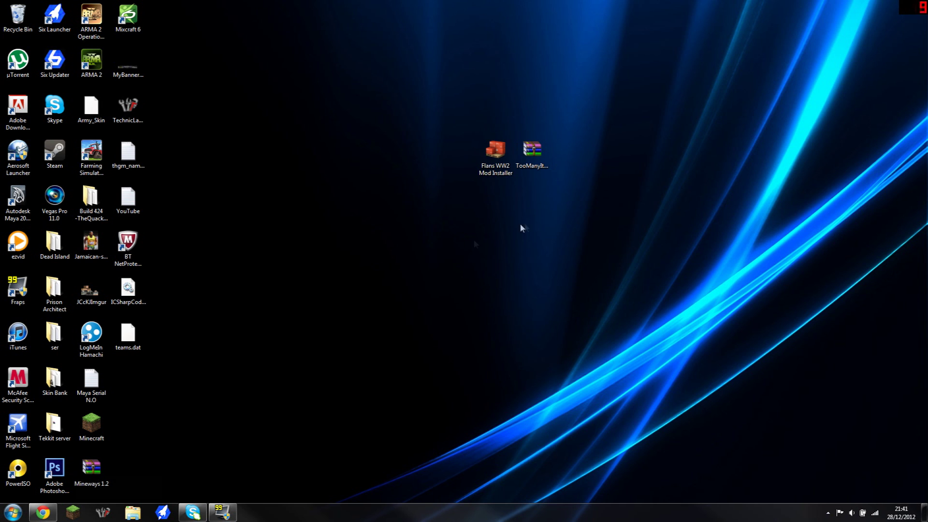
double_click(511, 161)
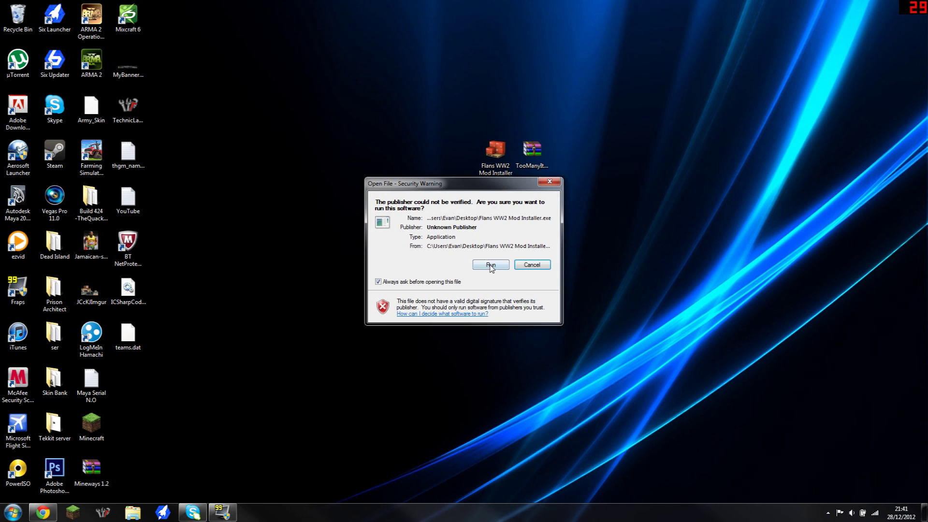
Run the unverified installer, choose Install Mod and answer the backup prompt to begin installation.
left_click(491, 264)
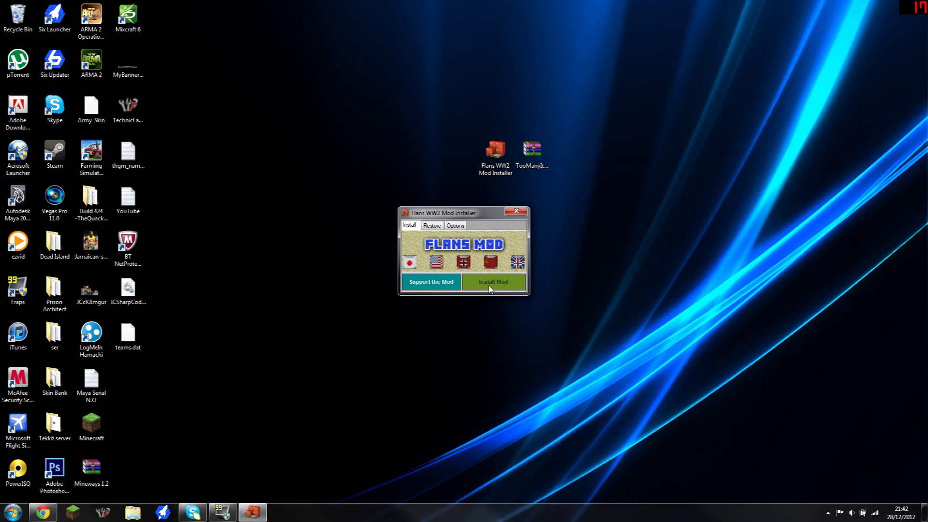
left_click(490, 289)
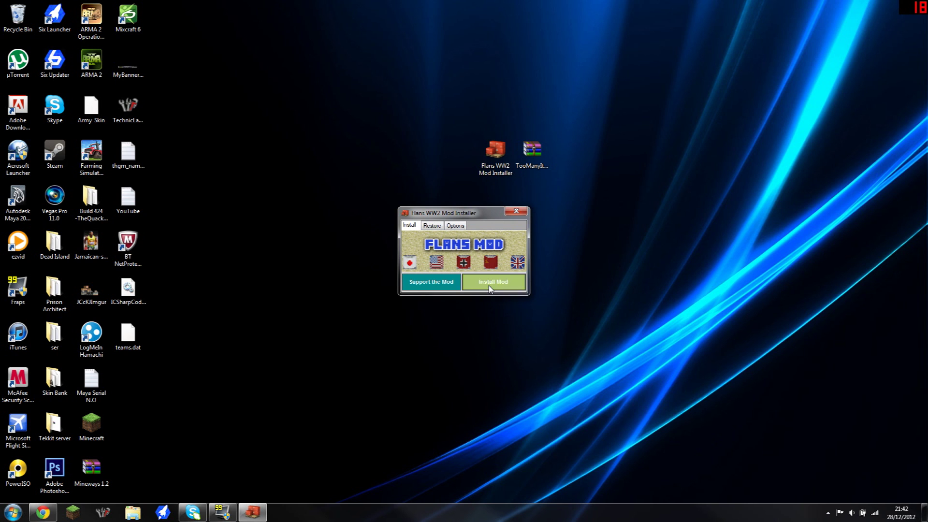
left_click(494, 286)
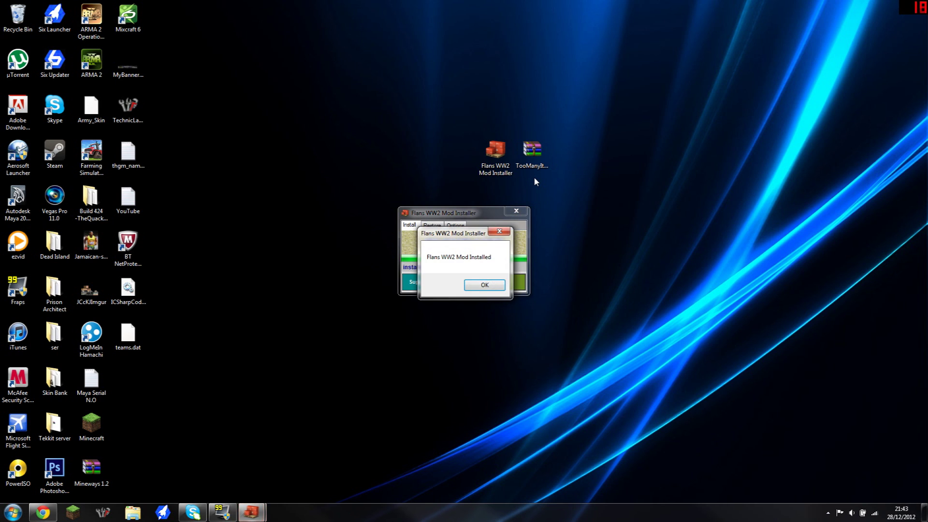
Close the finished installer, delete its file from the desktop and dismiss the compatibility warning.
left_click(488, 284)
left_click(516, 211)
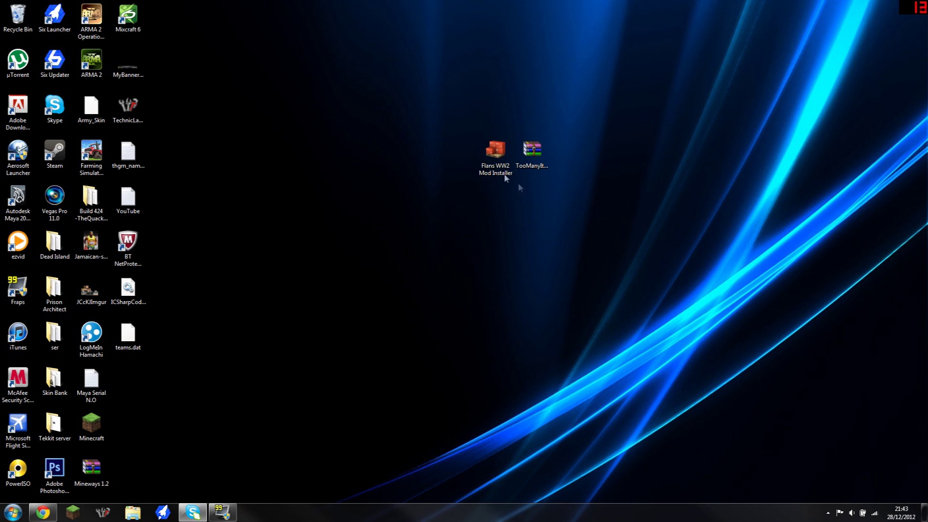
left_click_drag(495, 154, 17, 15)
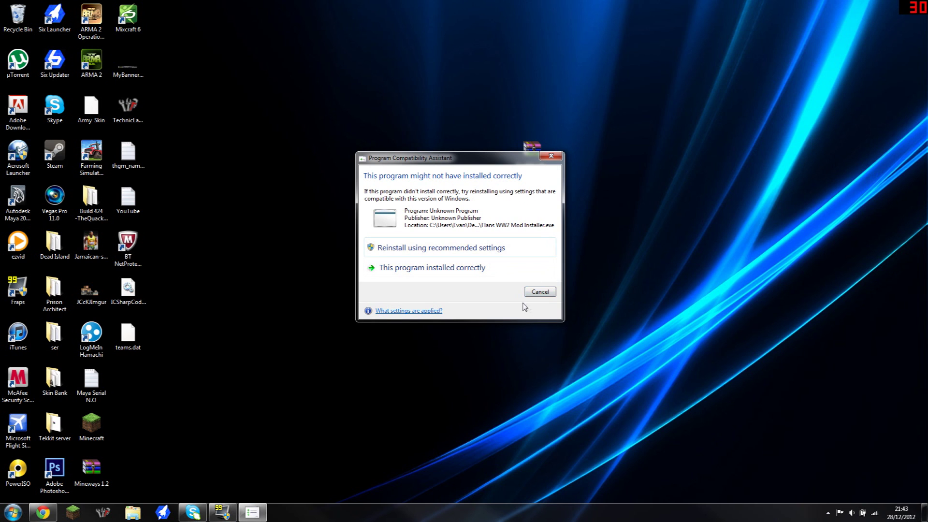
left_click(541, 293)
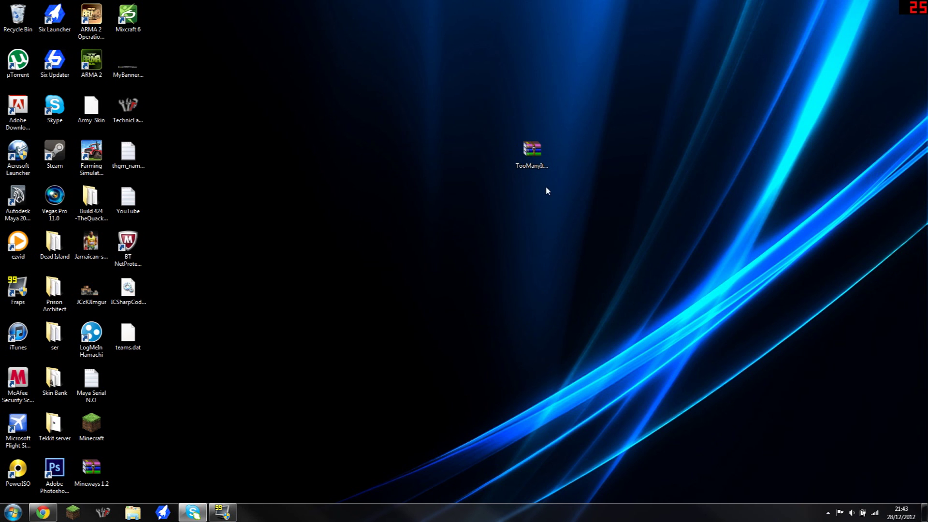
Open the AppData Roaming folder via %appdata% in the Start menu search.
left_click(12, 512)
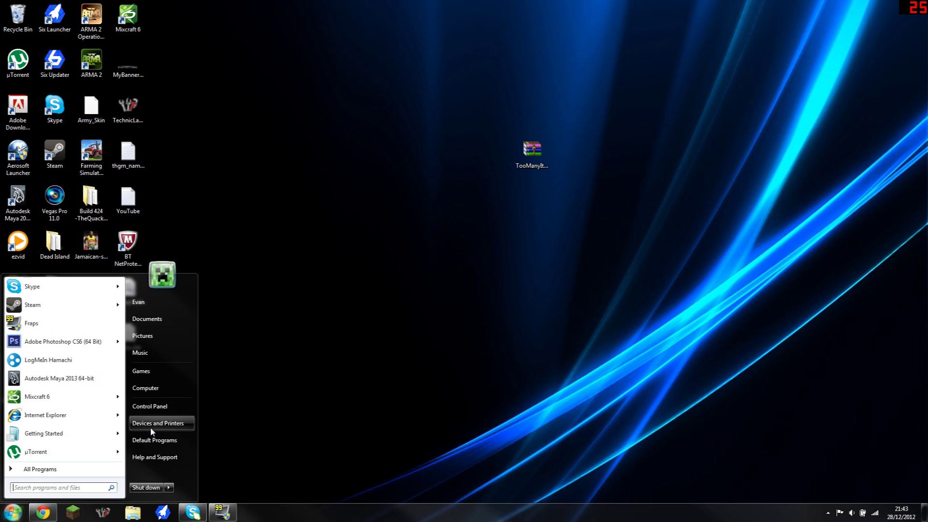
type("%ap")
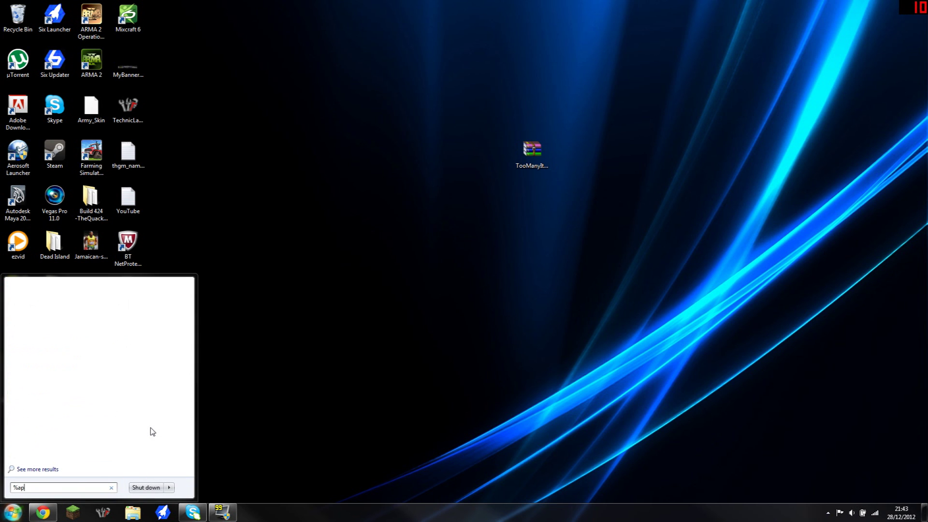
type("pdata%")
key("Return")
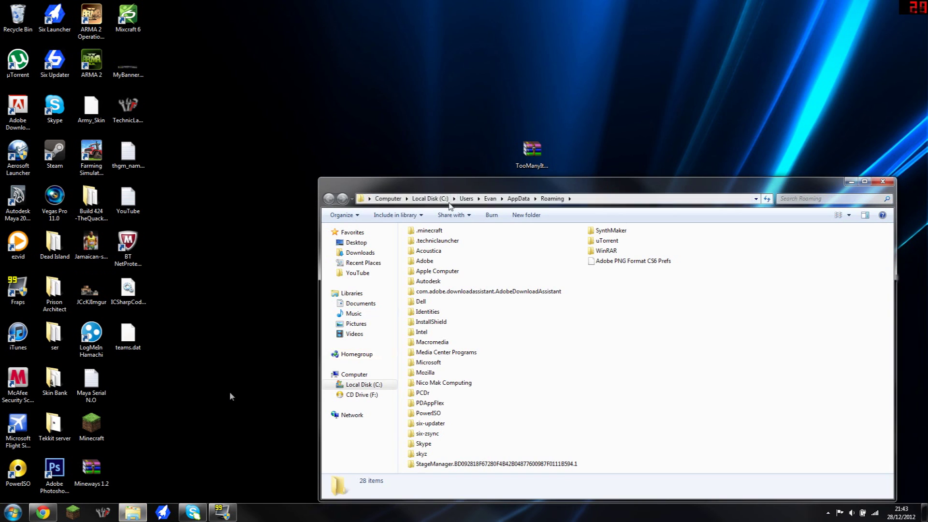
Open minecraft.jar from .minecraft\bin as a WinRAR archive and dismiss the license reminder.
left_click(428, 231)
double_click(428, 232)
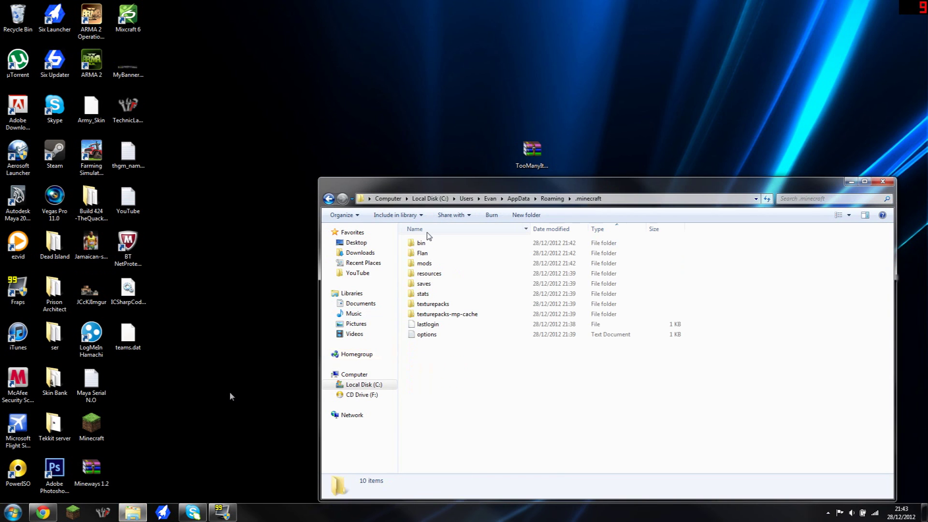
double_click(429, 245)
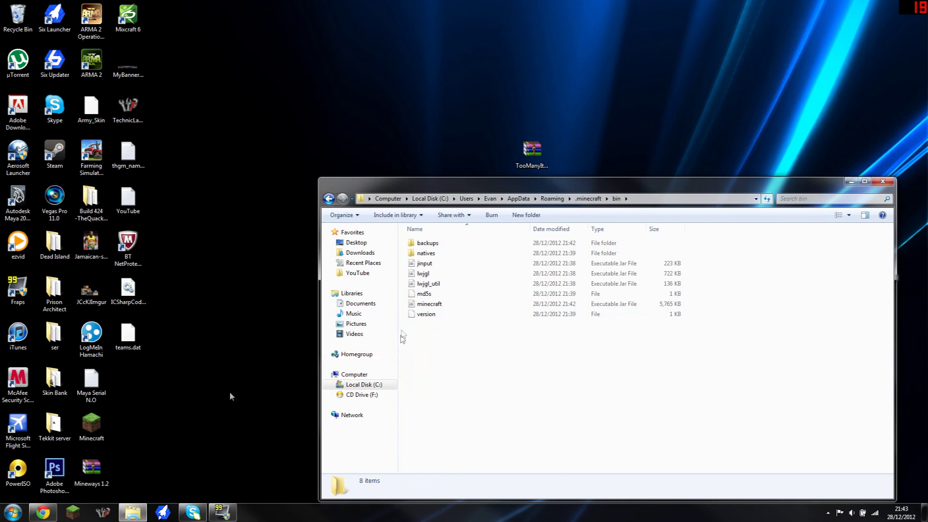
right_click(463, 304)
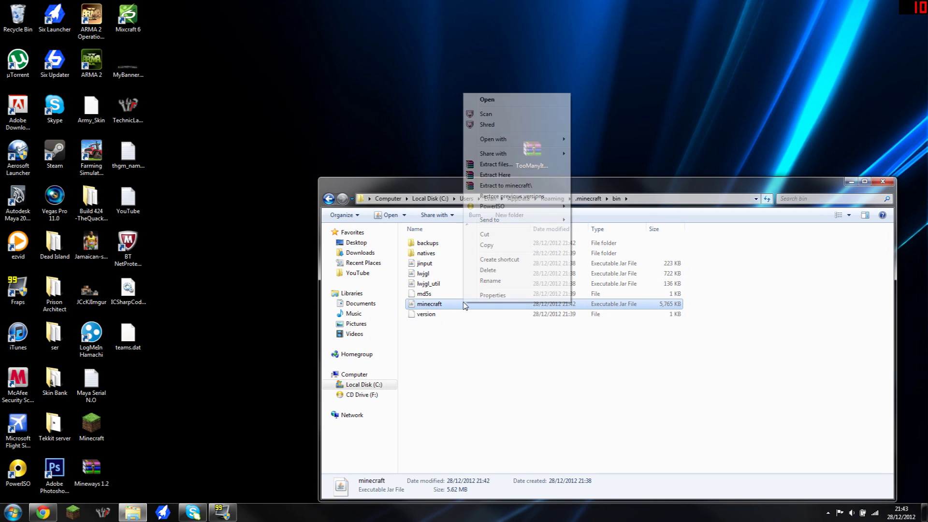
mouse_move(501, 138)
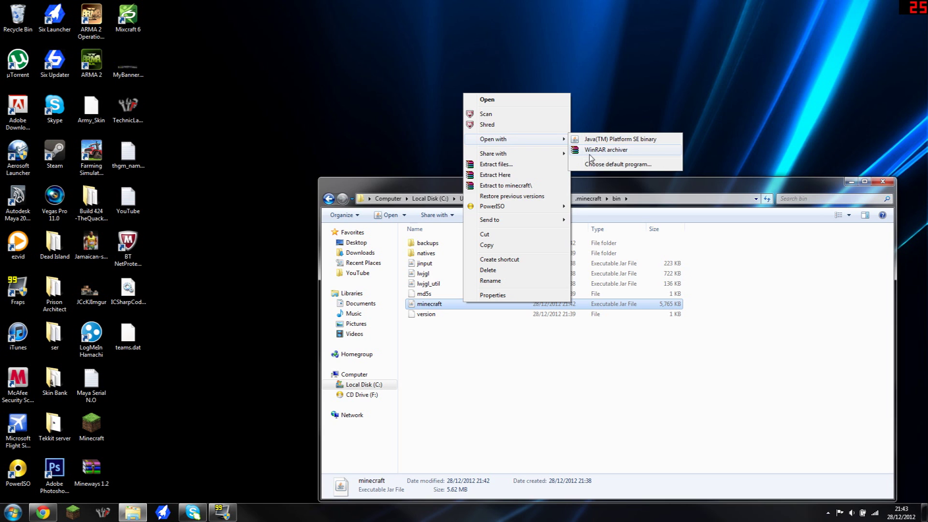
left_click(591, 152)
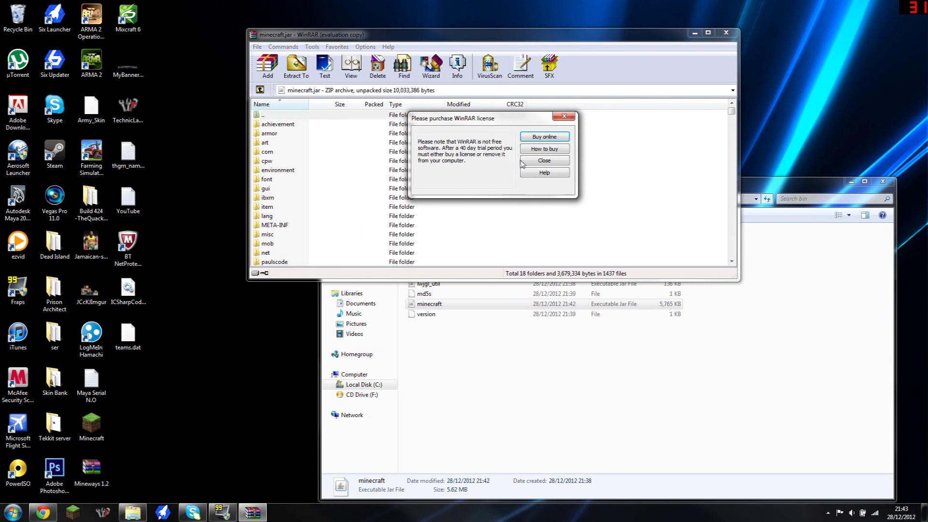
left_click(524, 161)
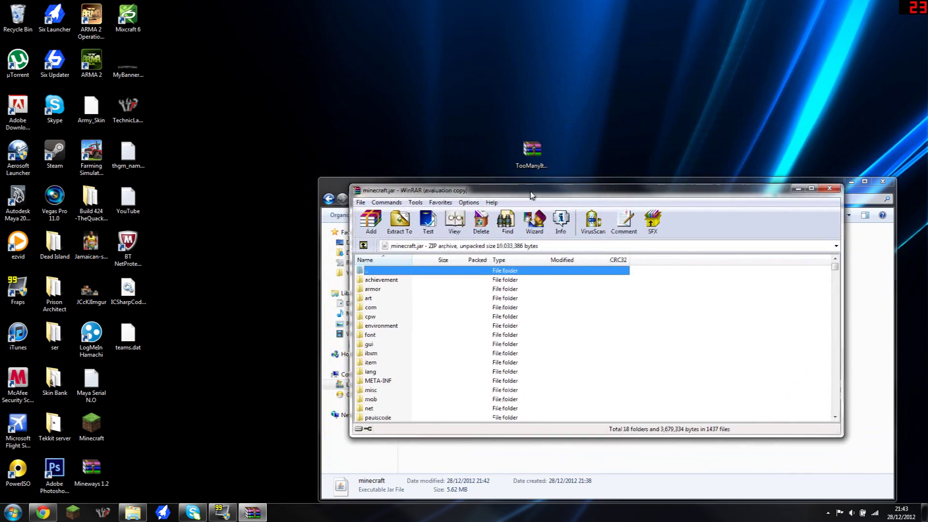
Move the archive window aside and open the TooManyItems zip from the desktop.
left_click_drag(428, 37, 531, 188)
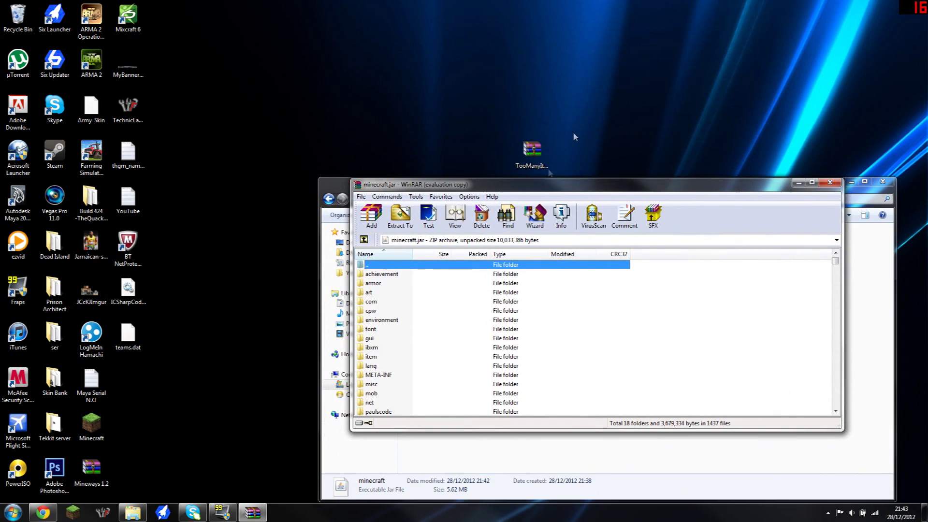
double_click(534, 156)
Arrange the TooManyItems and minecraft.jar archive windows side by side.
mouse_move(439, 111)
left_mouse_down()
mouse_move(350, 114)
mouse_move(348, 76)
left_mouse_up()
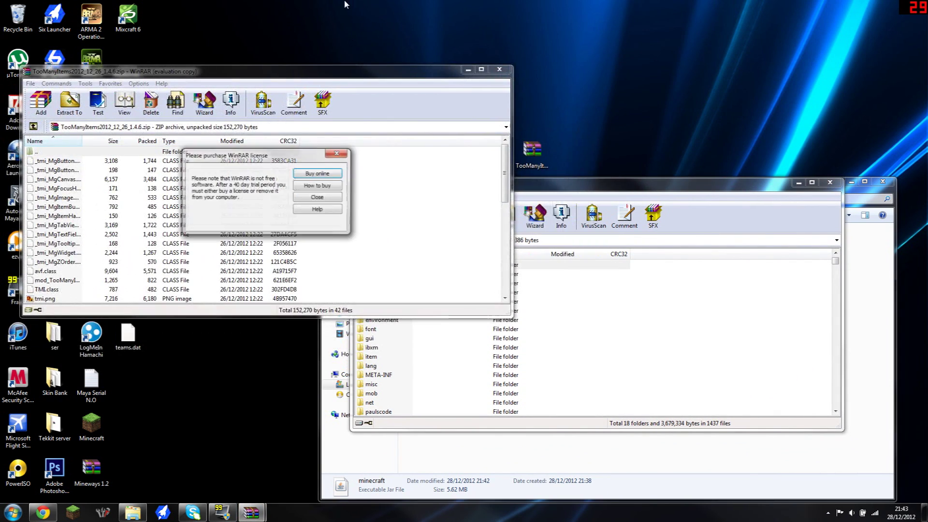
left_click(321, 198)
scroll(485, 242, "down", 8)
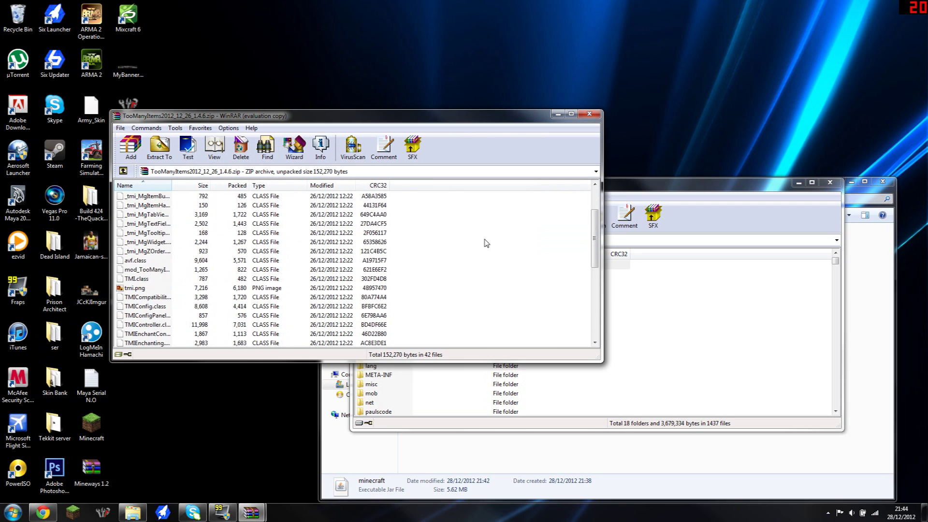
mouse_move(491, 110)
left_mouse_down()
mouse_move(483, 125)
mouse_move(443, 142)
left_mouse_up()
left_click(675, 188)
left_click_drag(674, 188, 927, 196)
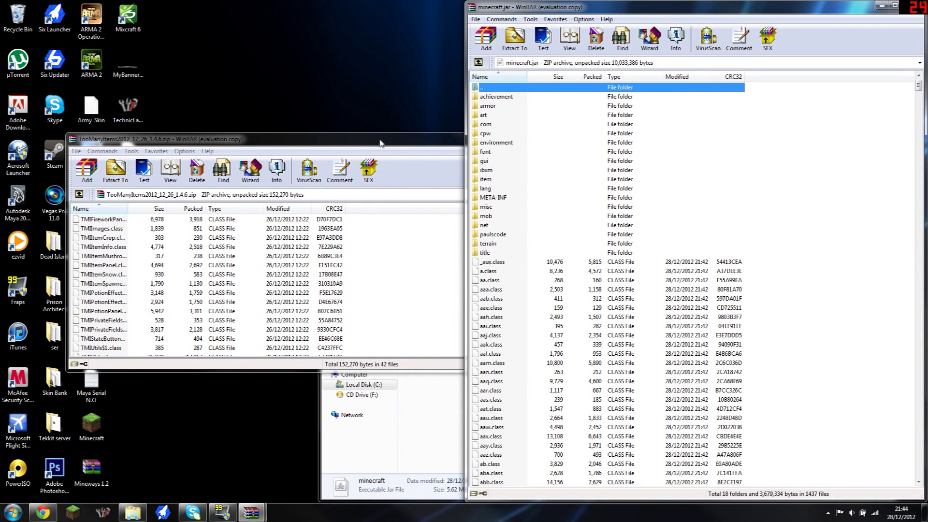
left_click_drag(380, 143, 353, 135)
scroll(257, 297, "down", 1)
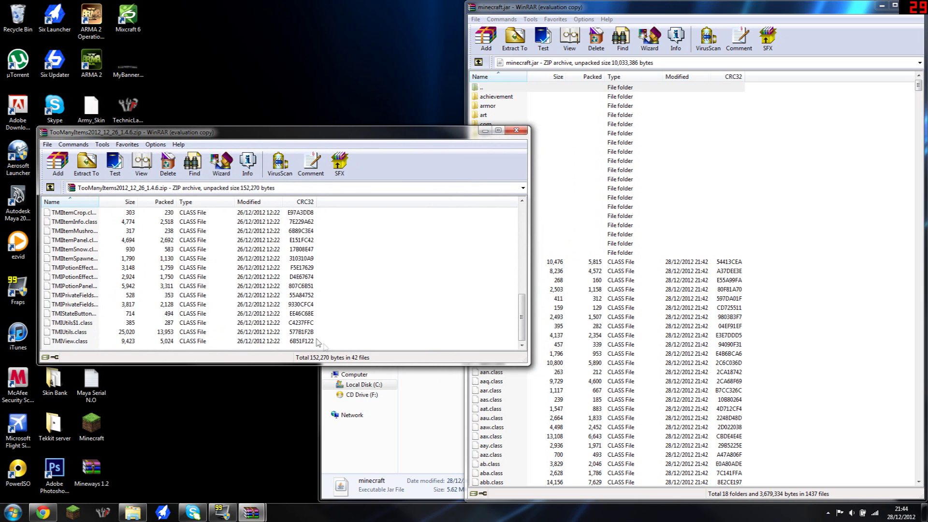
Copy every TooManyItems file into minecraft.jar, confirm, and close the TooManyItems archive.
left_click_drag(317, 342, 281, 174)
scroll(268, 240, "down", 9)
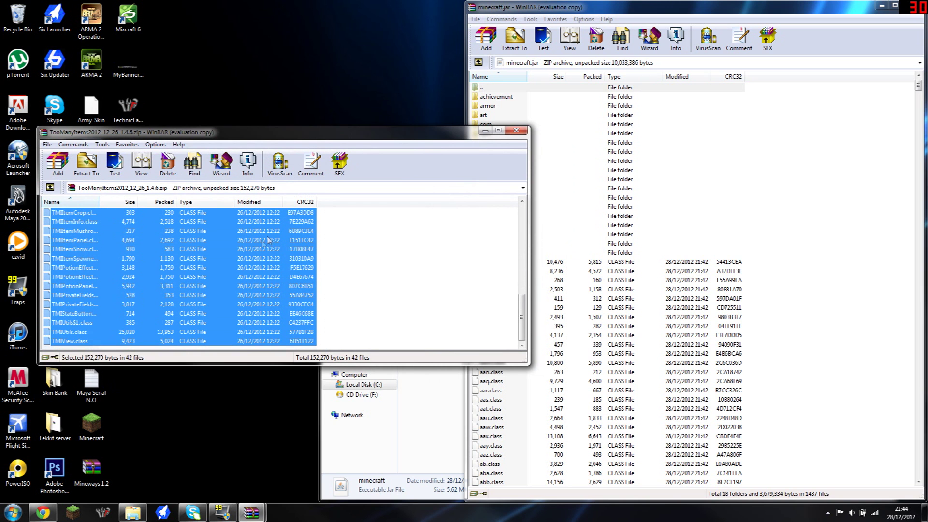
left_click_drag(754, 312, 806, 228)
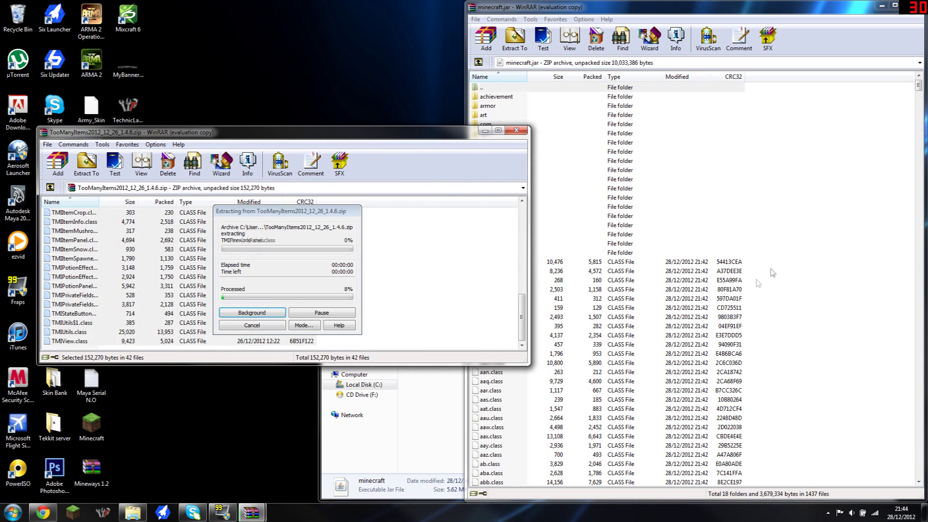
left_click(704, 335)
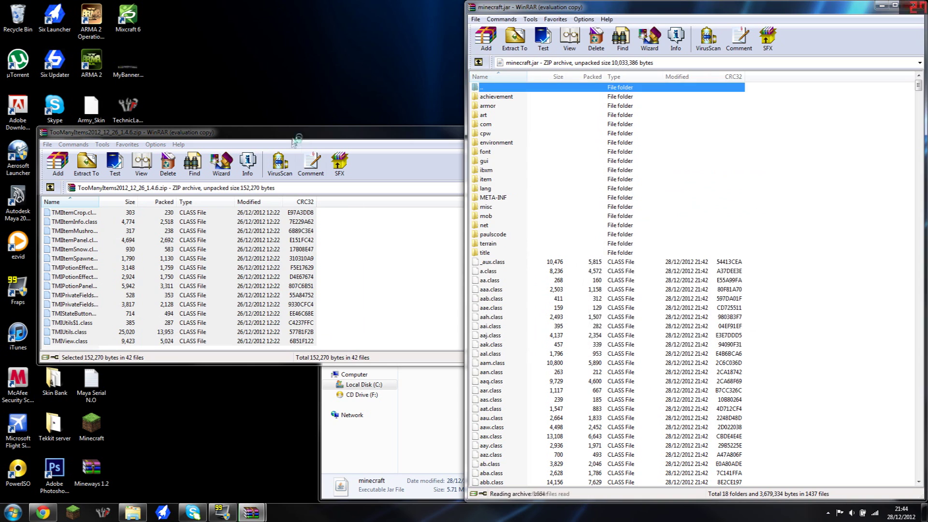
left_click_drag(465, 143, 528, 143)
left_click(517, 131)
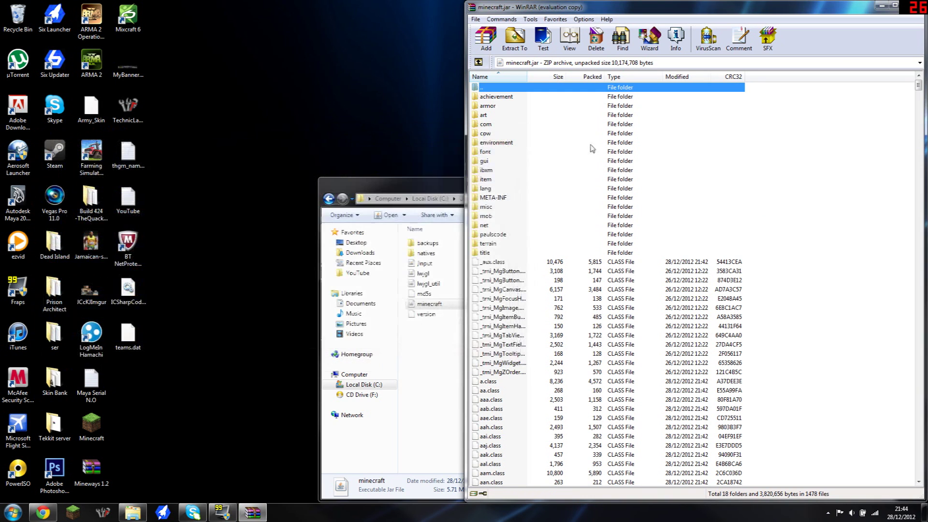
left_click_drag(678, 3, 537, 3)
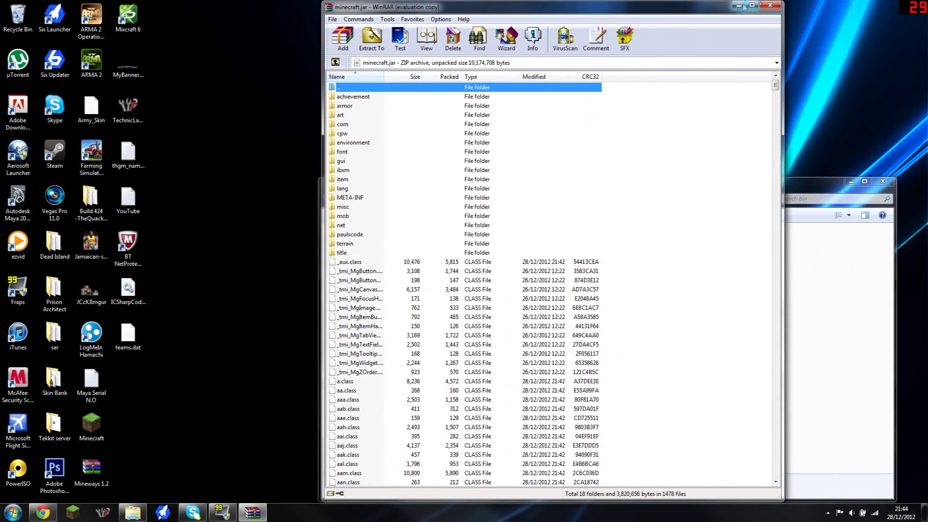
Close minecraft.jar, delete the TooManyItems zip, close the bin folder and log in to the Minecraft Launcher.
left_click(773, 7)
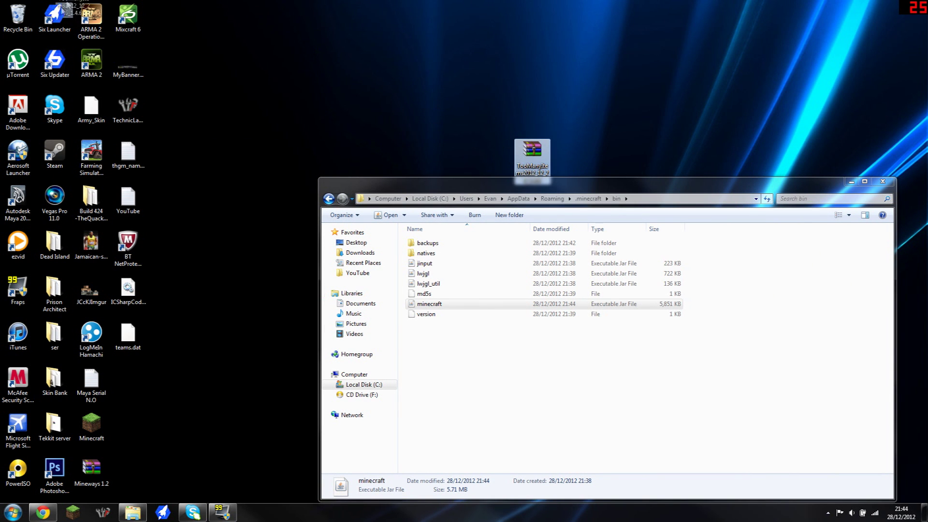
left_click_drag(532, 152, 17, 16)
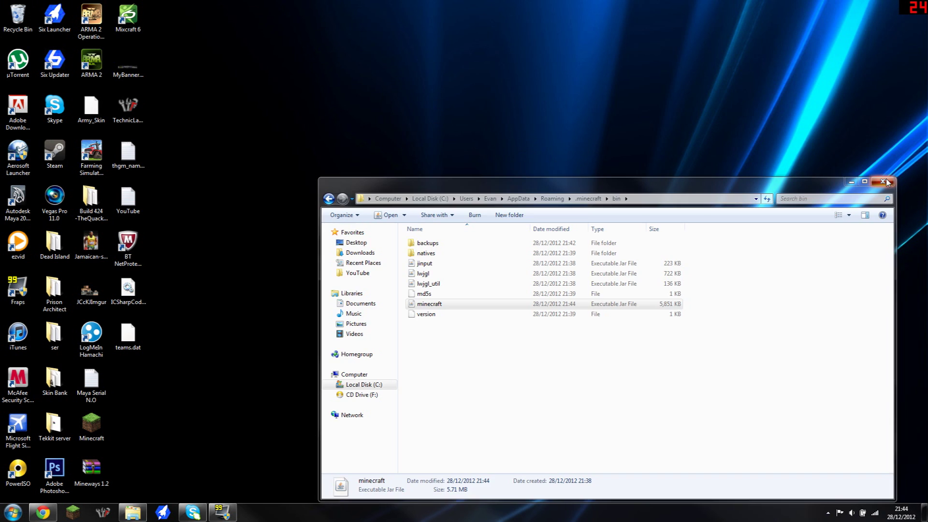
left_click(885, 181)
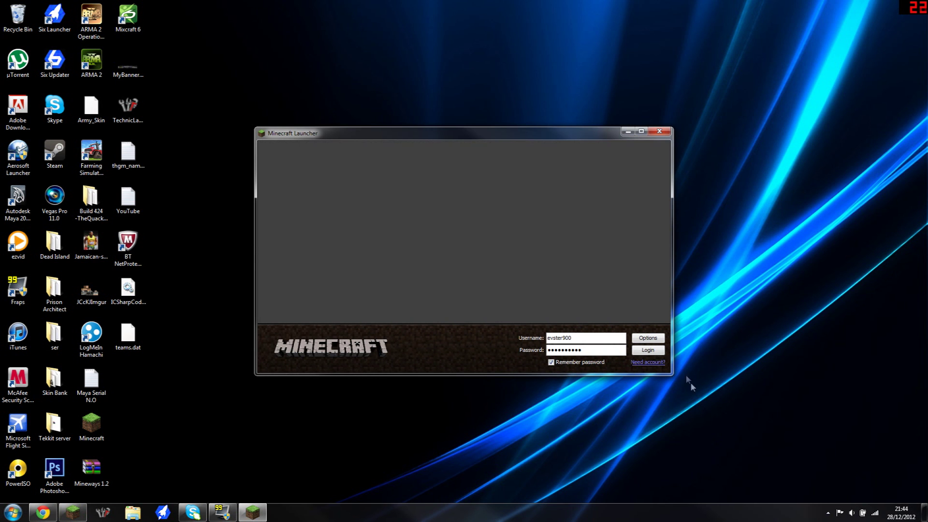
left_click(654, 352)
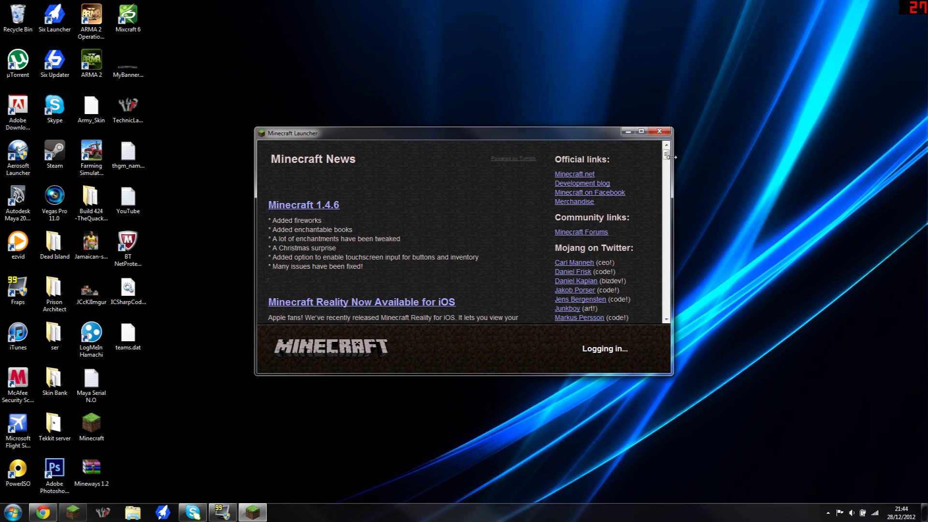
Maximize the Minecraft game window while FML sets up its environment.
left_click(641, 132)
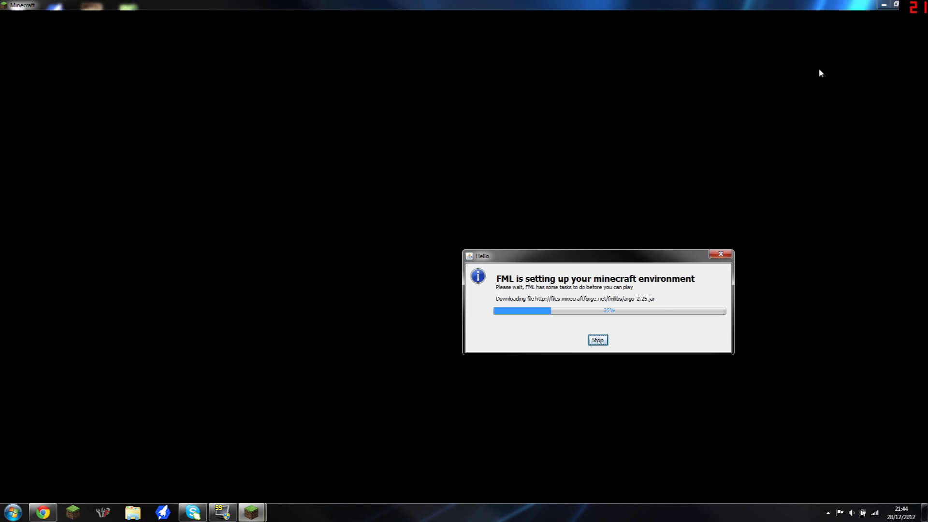